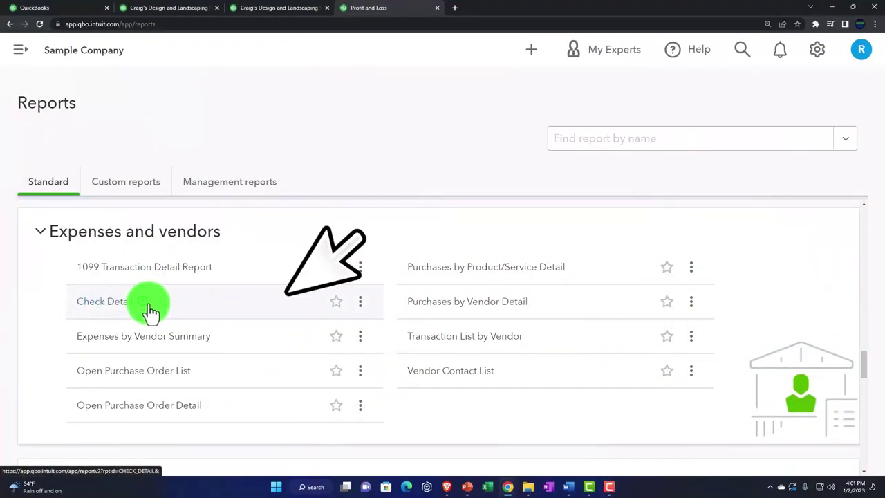
- Open the Check Detail report from Expenses and vendors in a new browser tab and switch to it
right_click(119, 306)
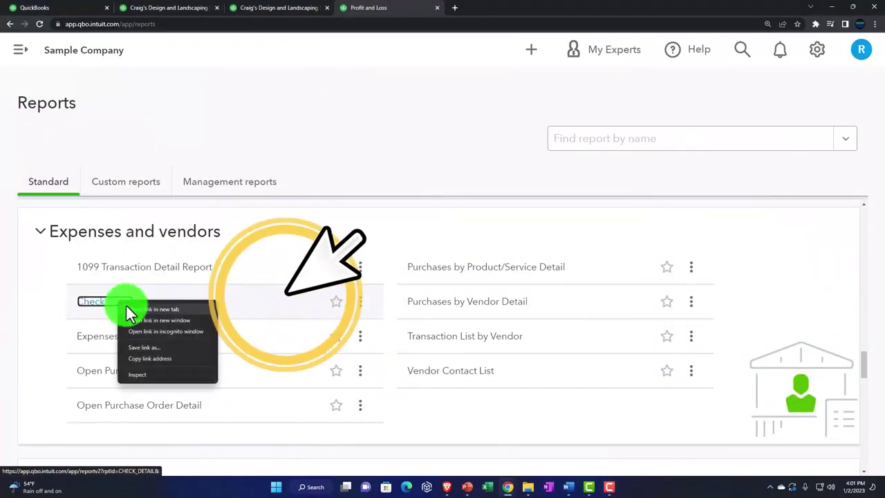
left_click(128, 308)
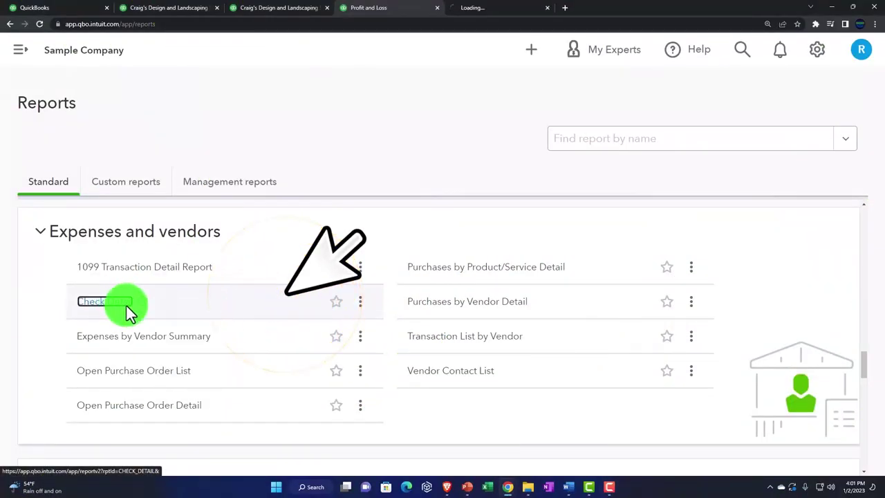
left_click(482, 14)
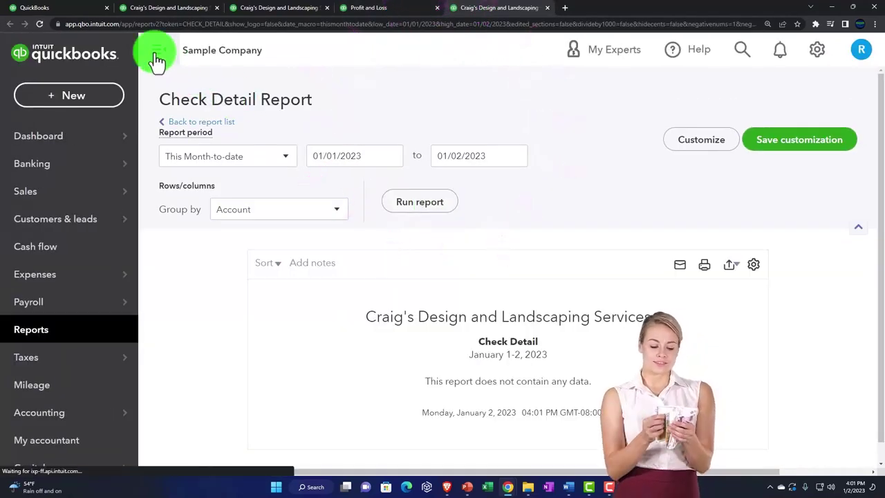
- Run the Check Detail report for 01/01/2022 to 12/31/2022
left_click(158, 50)
left_click(233, 159)
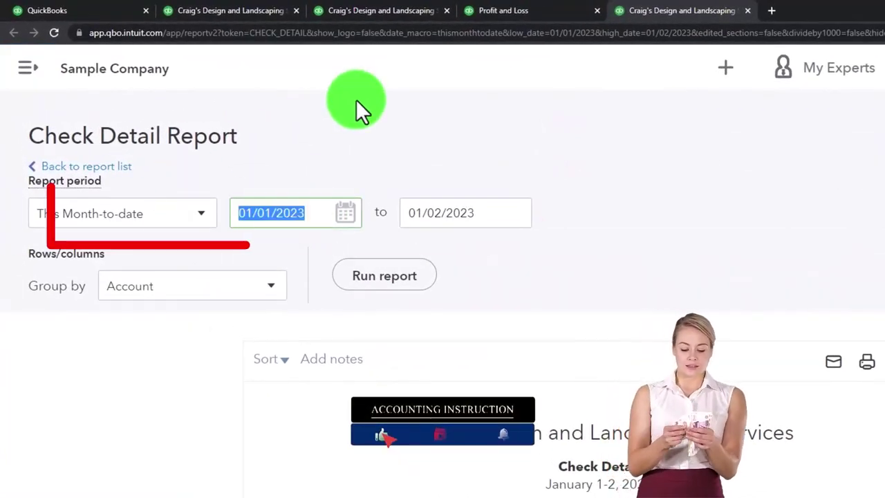
type("01/01/2022")
key("Tab")
type("12312")
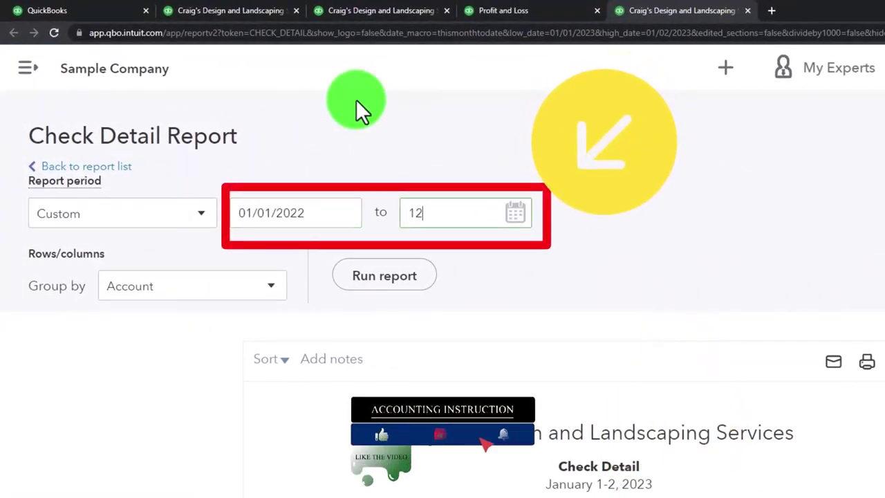
type("022")
left_click(408, 277)
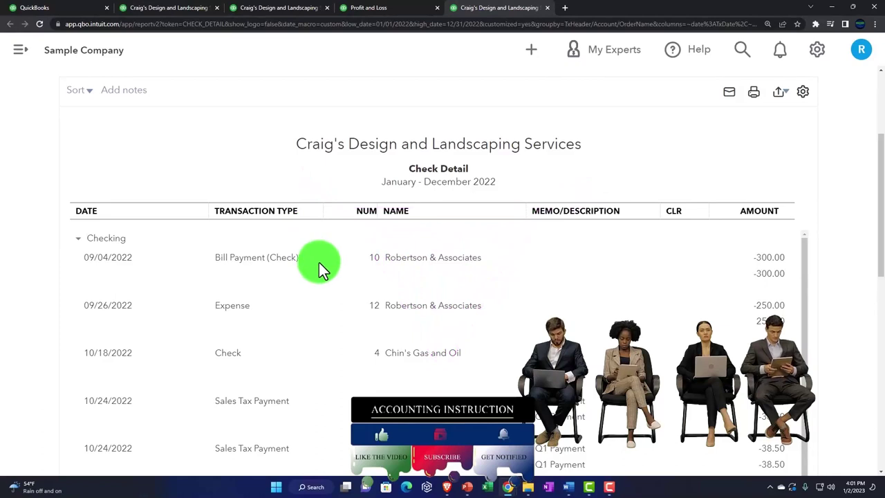
scroll(318, 262, "down", 1)
scroll(314, 263, "up", 1)
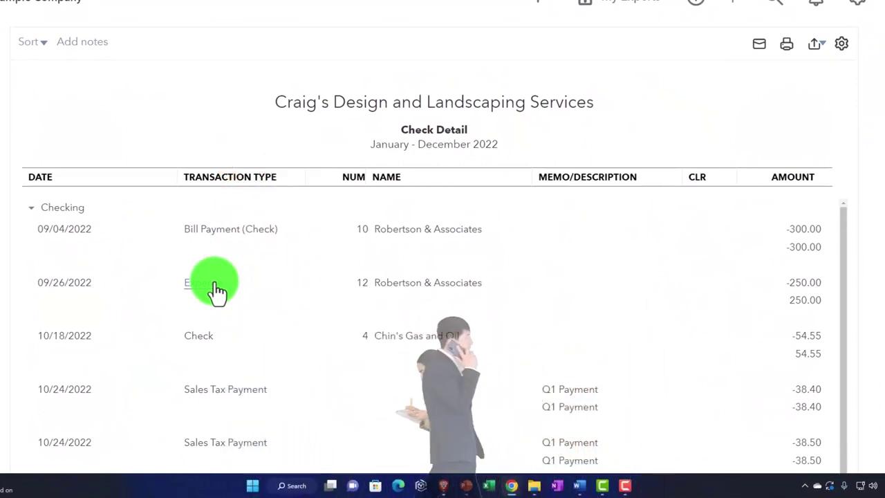
scroll(214, 285, "down", 3)
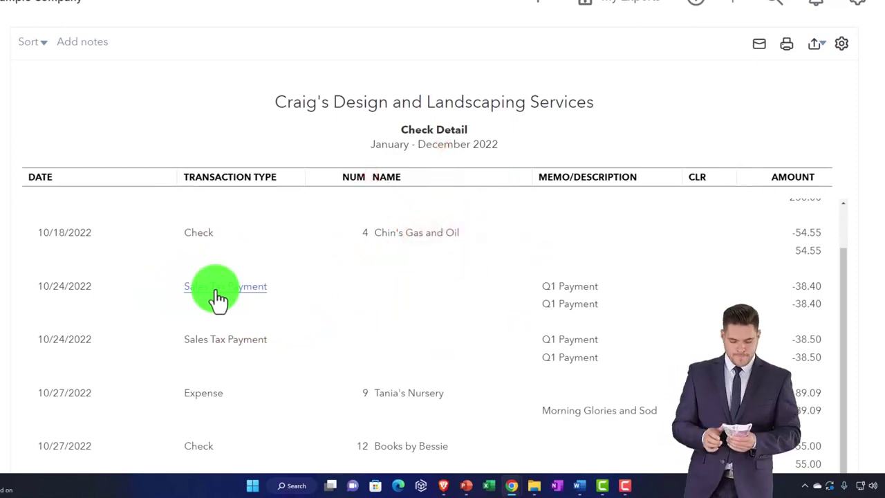
scroll(217, 291, "down", 4)
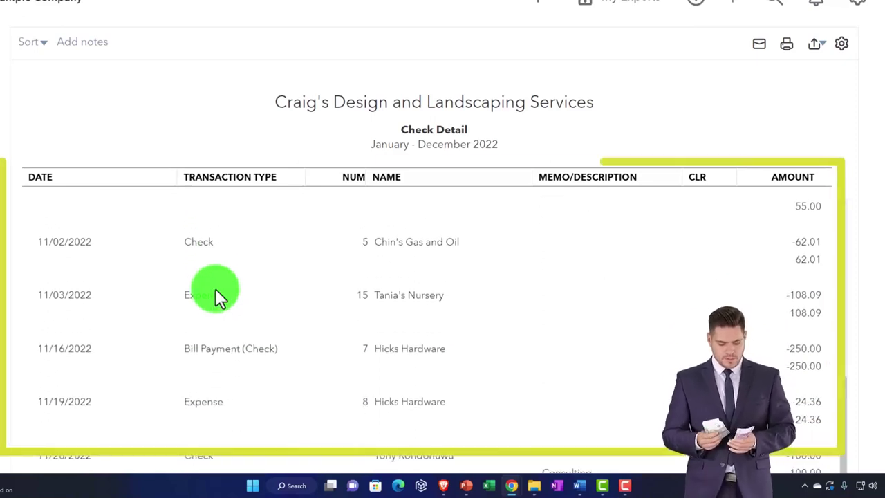
scroll(215, 293, "down", 1)
scroll(220, 297, "down", 3)
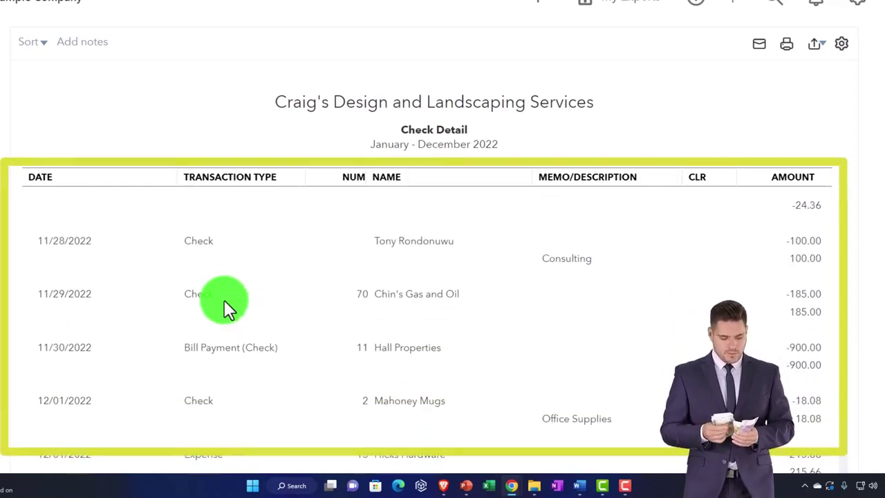
scroll(224, 300, "down", 1)
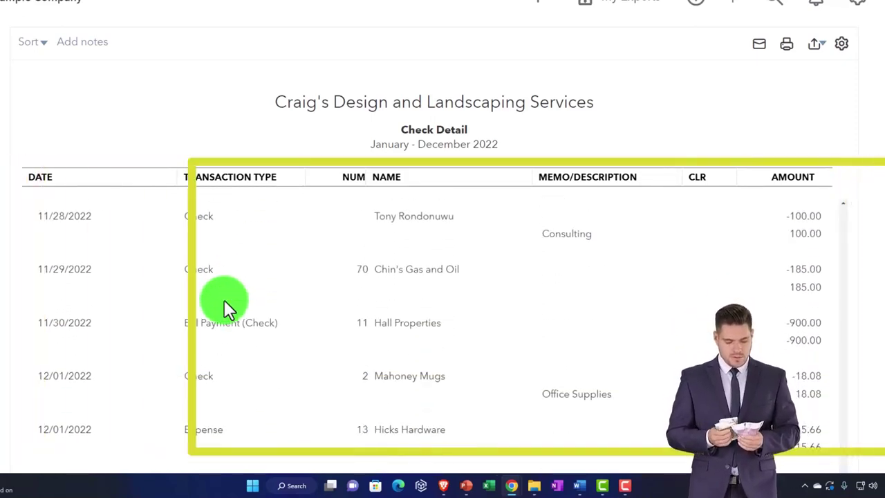
scroll(224, 299, "up", 10)
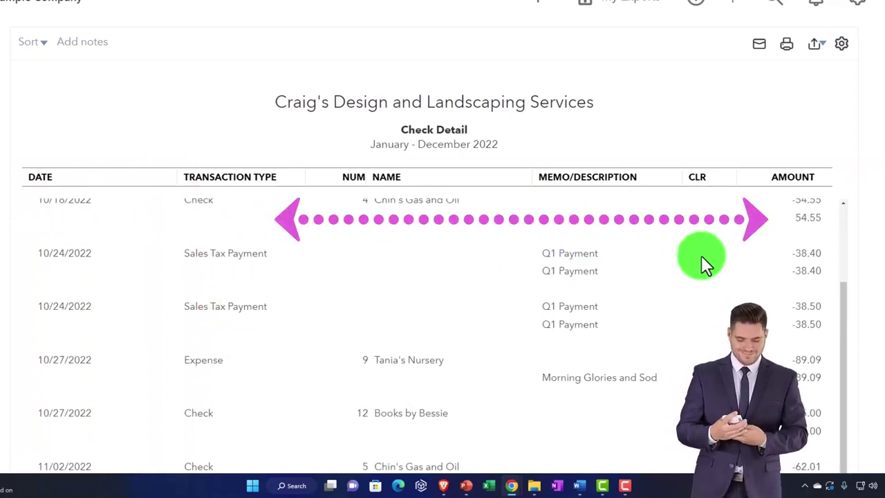
scroll(726, 294, "up", 3)
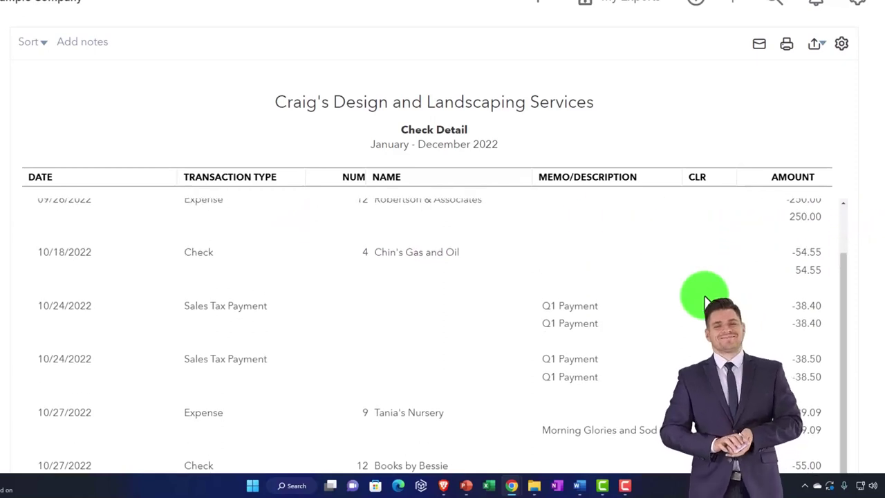
scroll(574, 303, "up", 3)
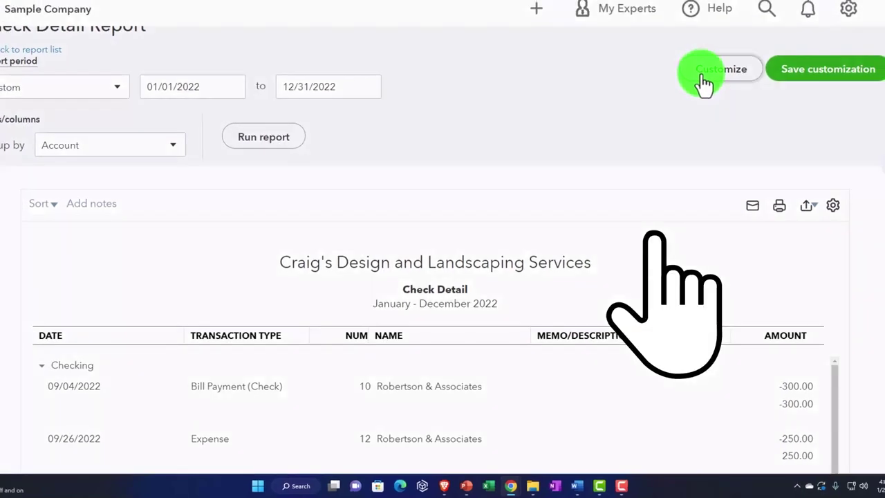
left_click(702, 79)
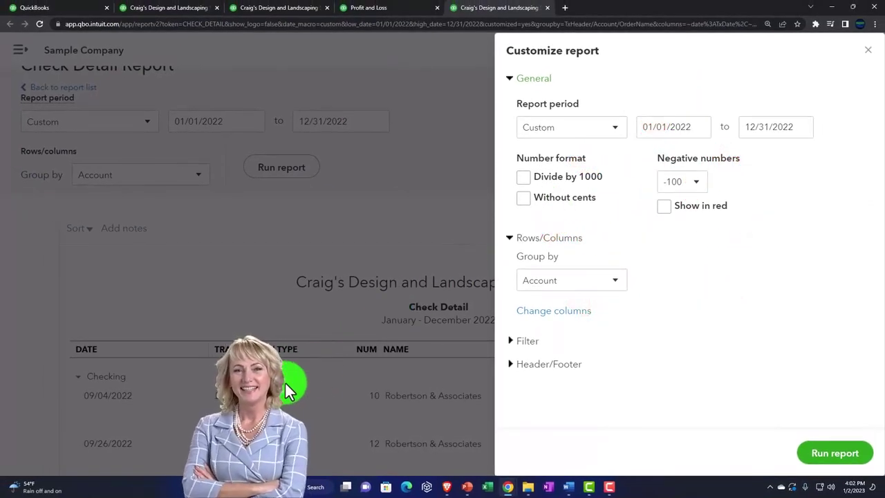
- Filter the Check Detail report to the Bill Payment (Check) transaction type and rerun it
left_click(511, 346)
scroll(552, 304, "down", 3)
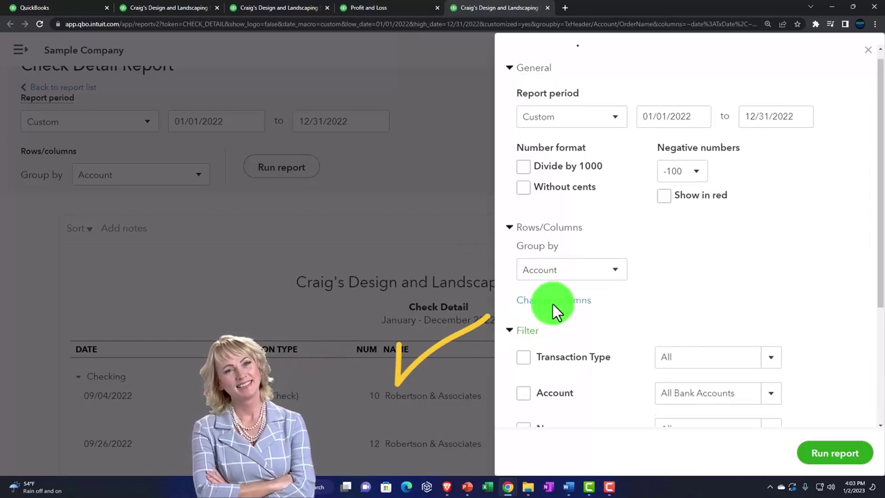
left_click(524, 230)
left_click(769, 242)
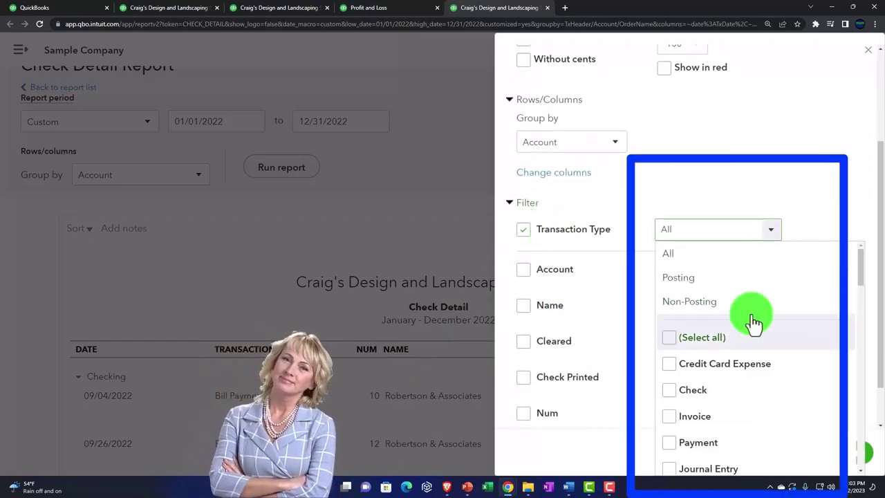
scroll(752, 317, "down", 4)
scroll(753, 320, "down", 5)
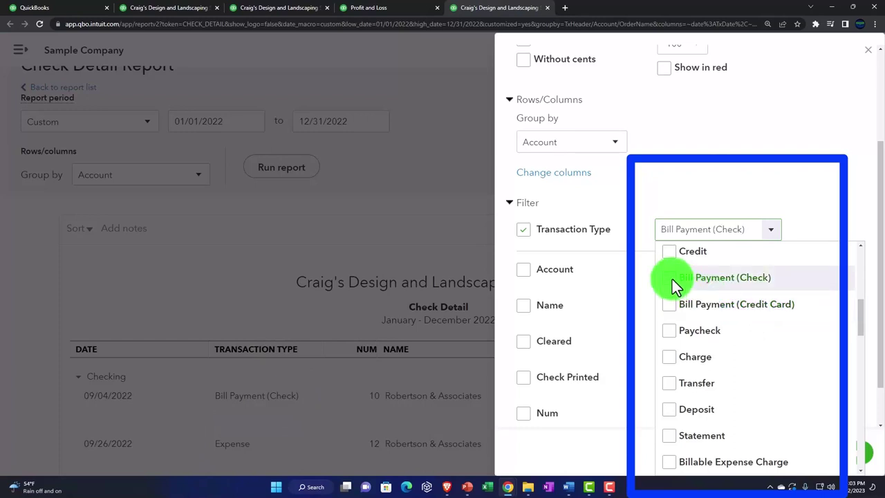
scroll(795, 177, "down", 1)
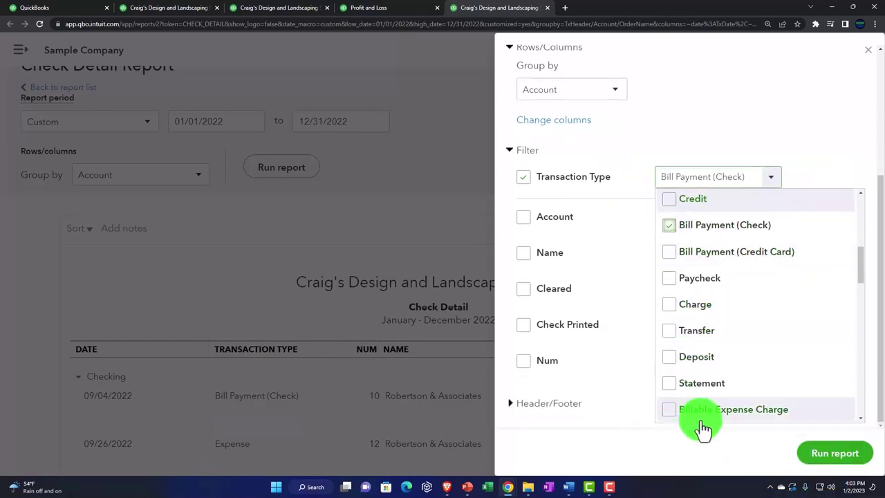
left_click(829, 453)
scroll(489, 339, "down", 5)
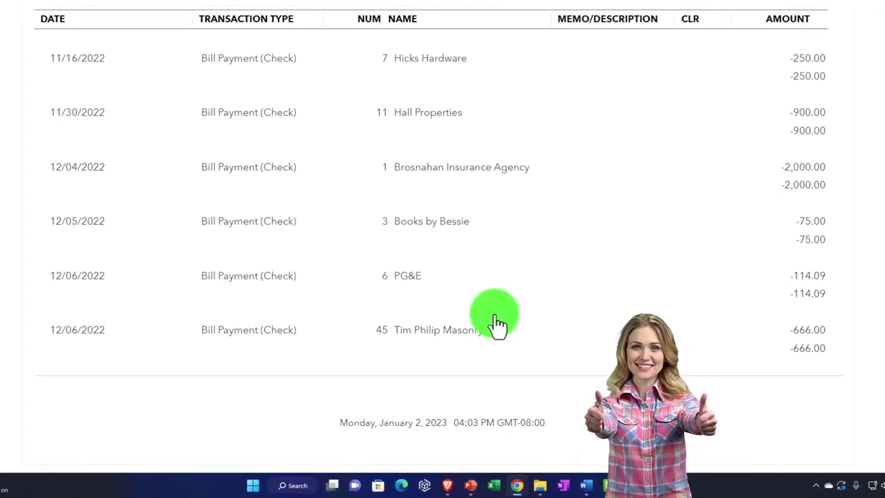
- On the Balance Sheet, drill into the 1,201.00 Checking balance to open its Transaction Report
scroll(494, 312, "up", 5)
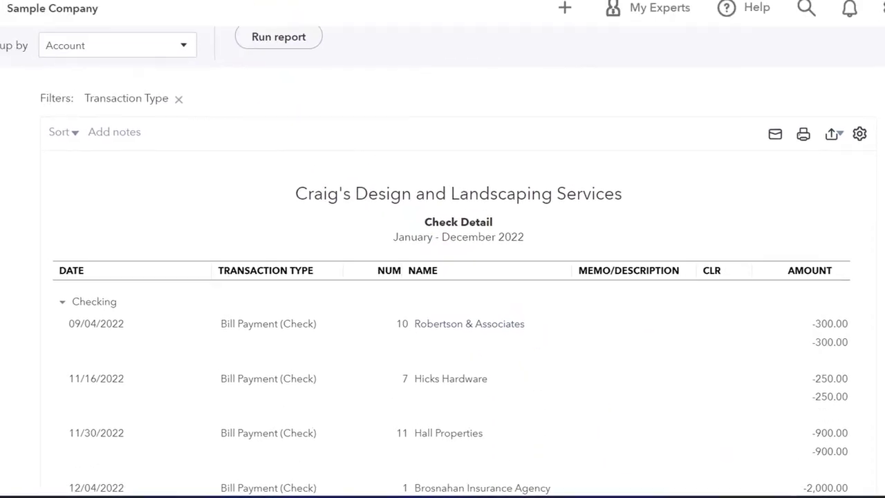
left_click(211, 10)
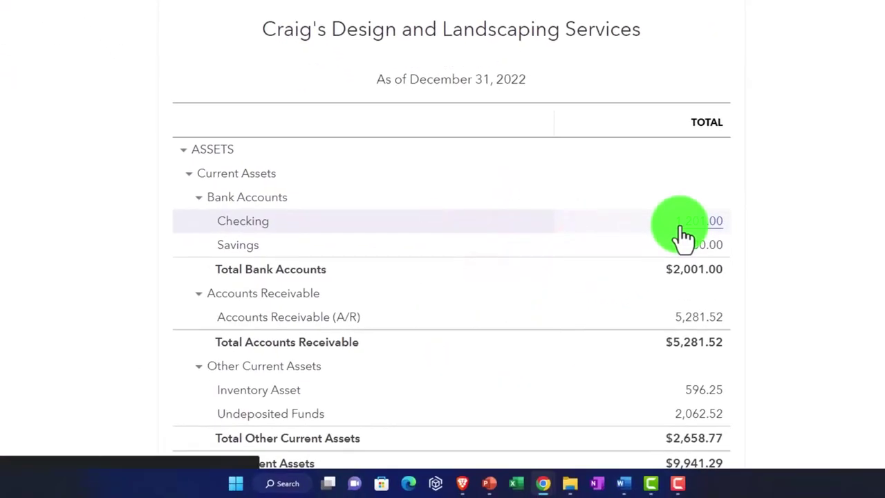
left_click(684, 227)
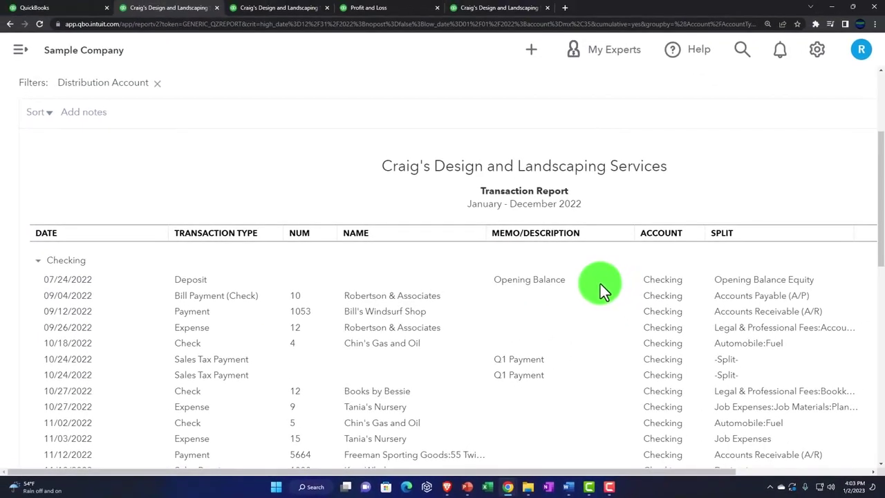
- Zoom the browser out and open Customize for the Checking Transaction Report
key("ctrl+minus")
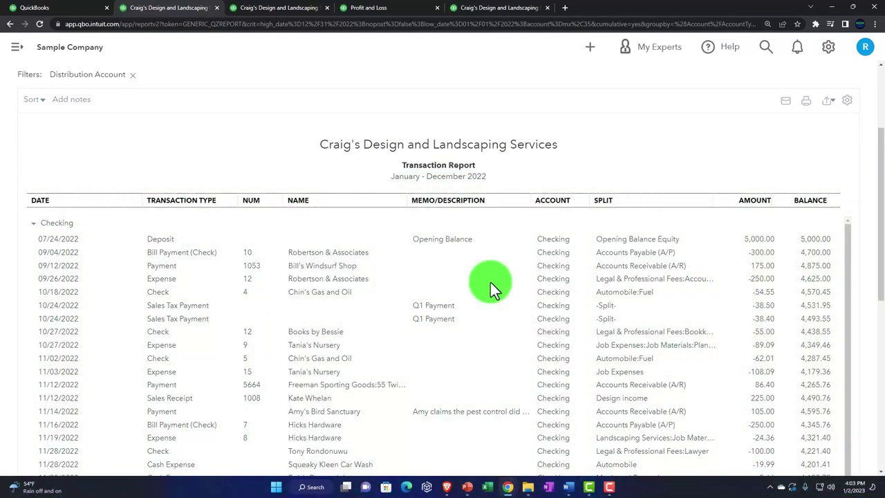
scroll(490, 282, "up", 2)
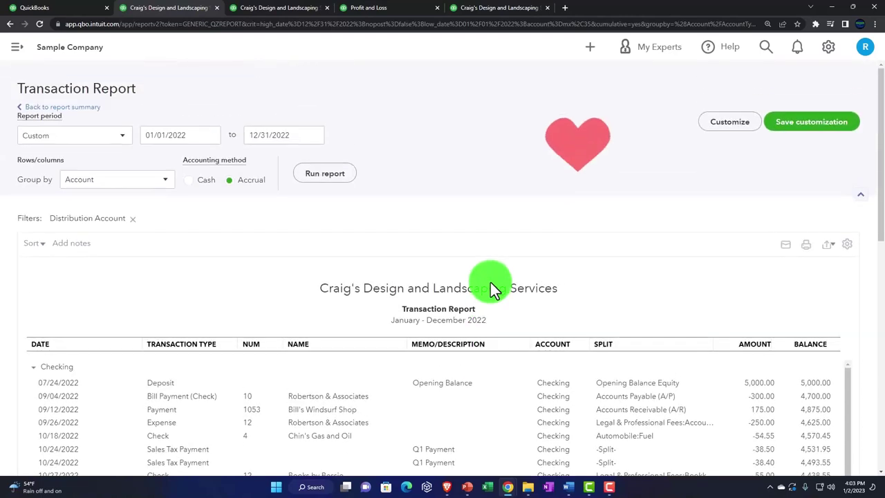
left_click(720, 125)
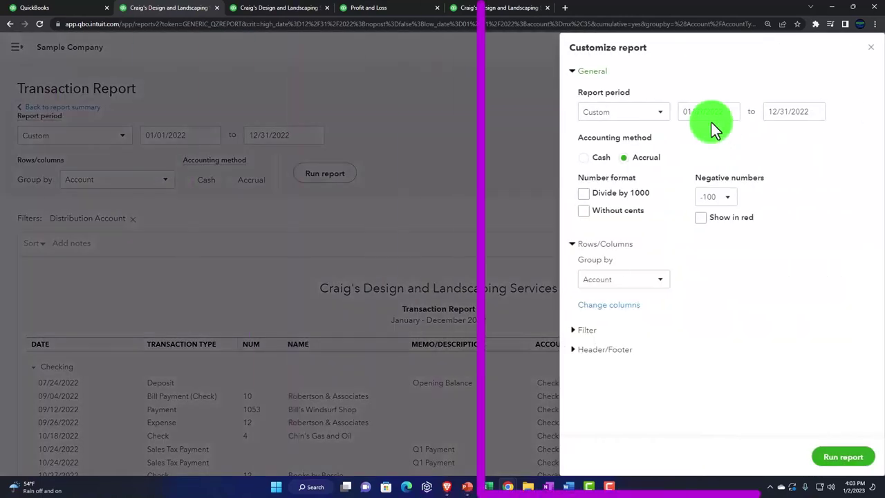
- Enable the Transaction Type filter and select Check
left_click(572, 330)
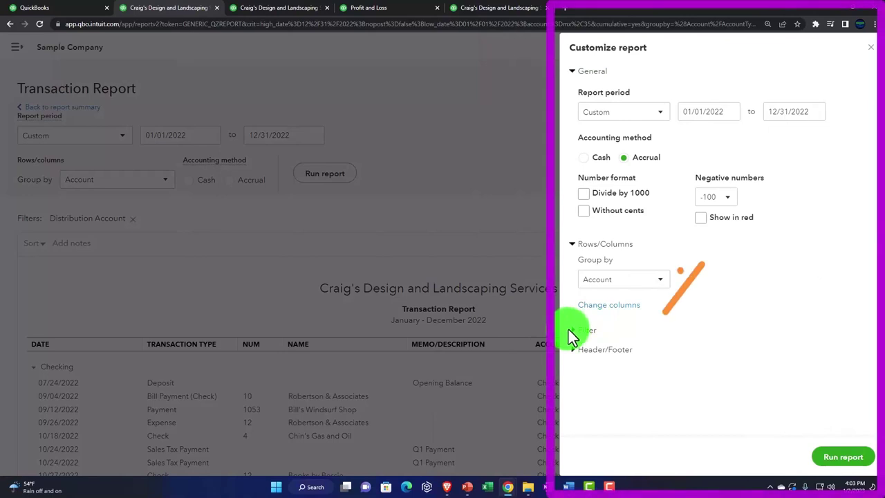
scroll(582, 312, "down", 2)
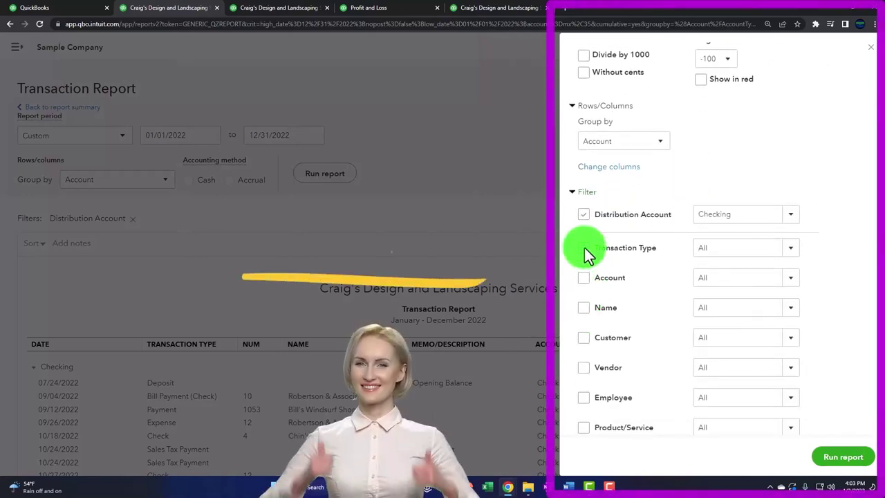
left_click(583, 247)
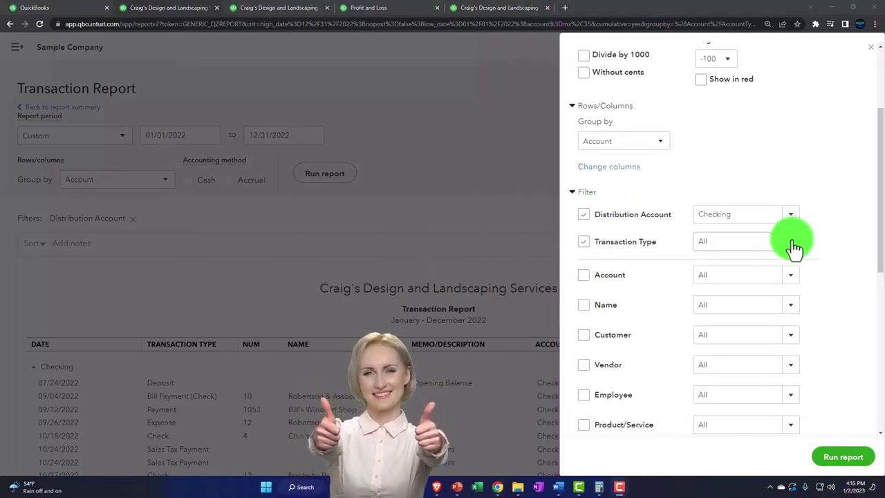
left_click(793, 243)
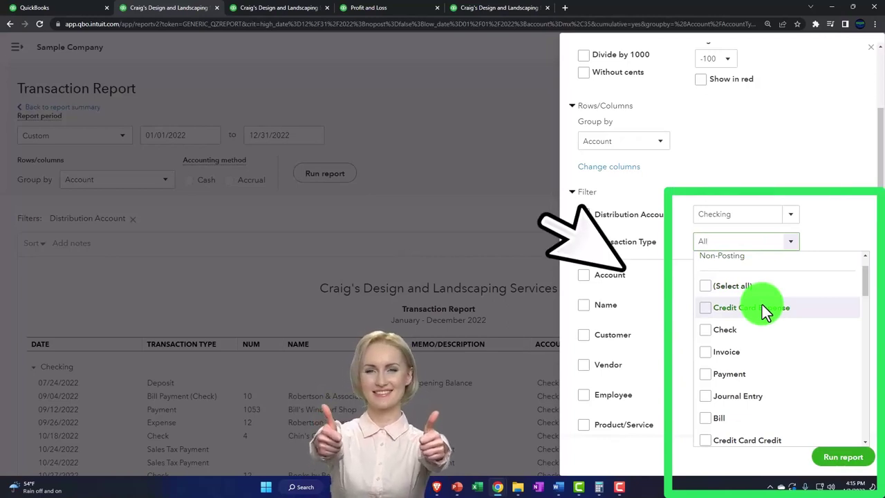
left_click(735, 330)
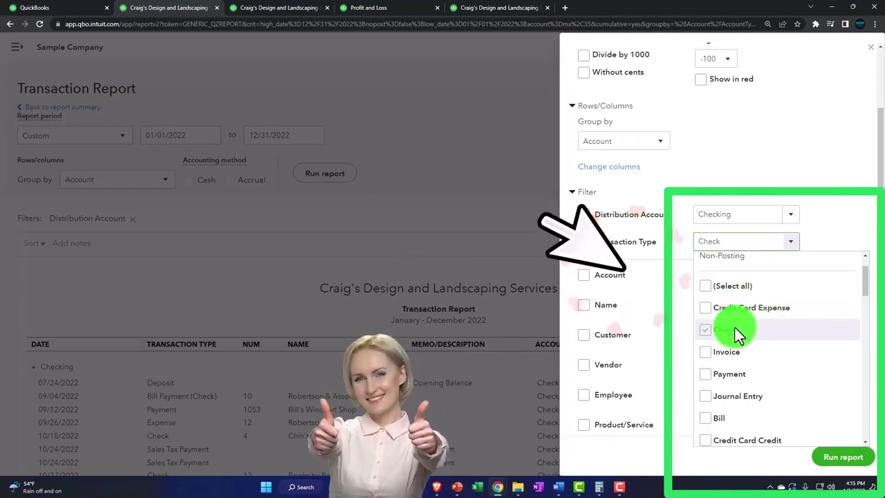
- Add Bill Payment (Check) and Expense to the filter and rerun the report
scroll(735, 327, "down", 1)
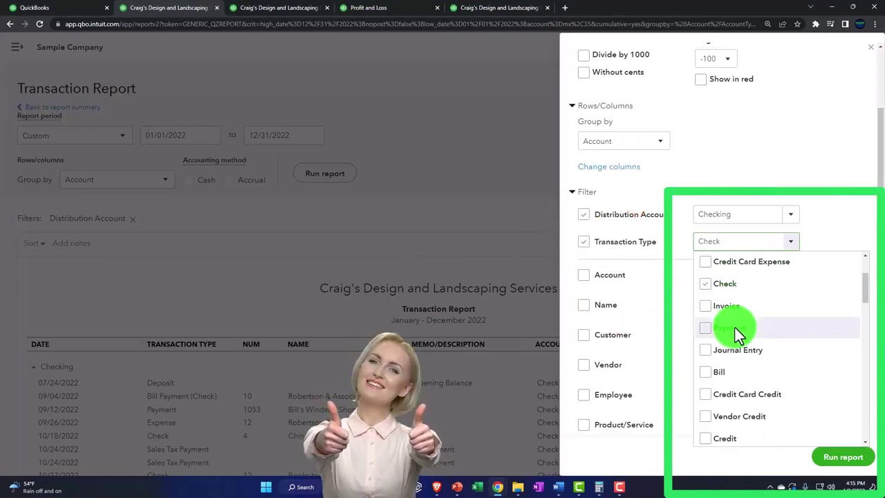
scroll(735, 328, "down", 1)
scroll(735, 327, "down", 1)
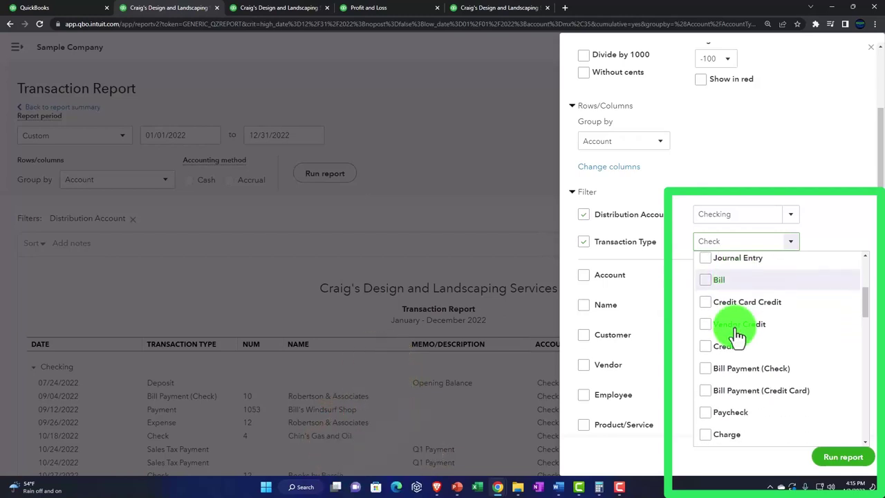
scroll(738, 334, "down", 1)
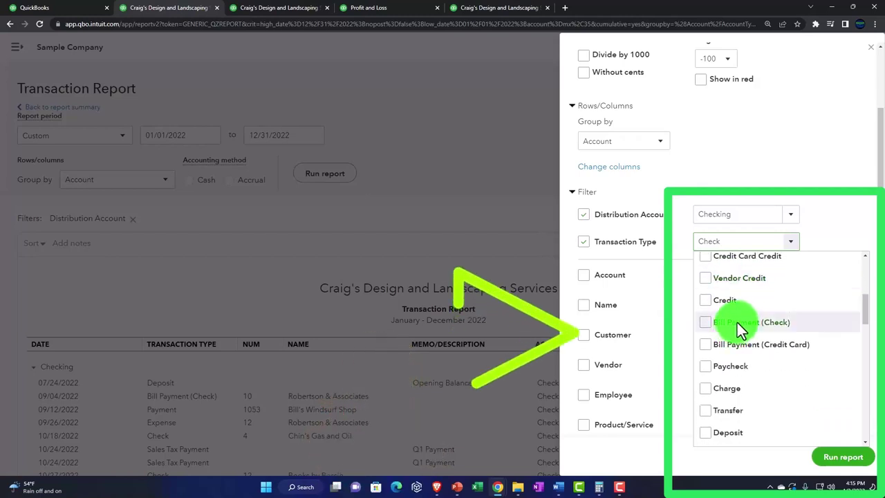
left_click(738, 323)
scroll(738, 328, "down", 1)
scroll(738, 327, "down", 2)
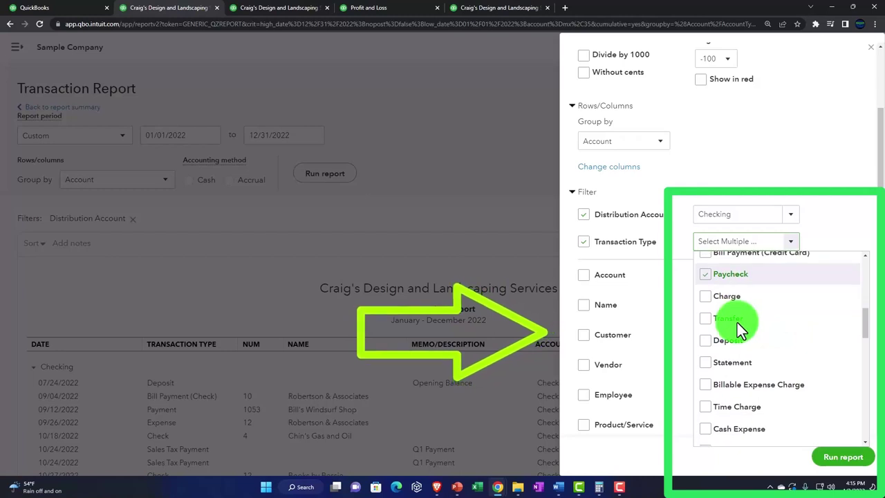
scroll(738, 328, "down", 3)
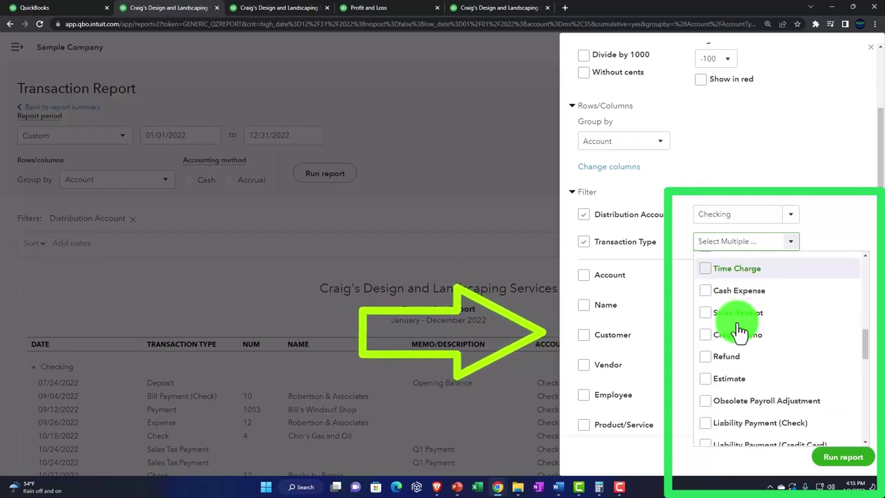
scroll(739, 331, "down", 4)
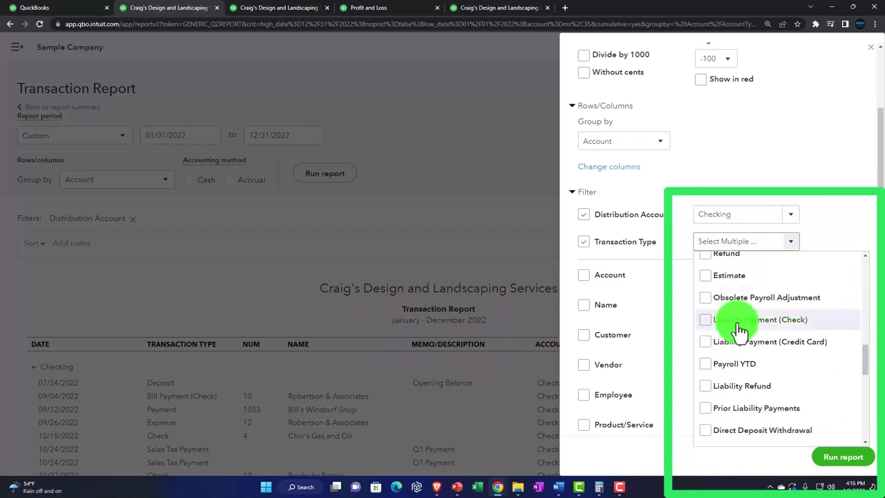
scroll(740, 330, "down", 1)
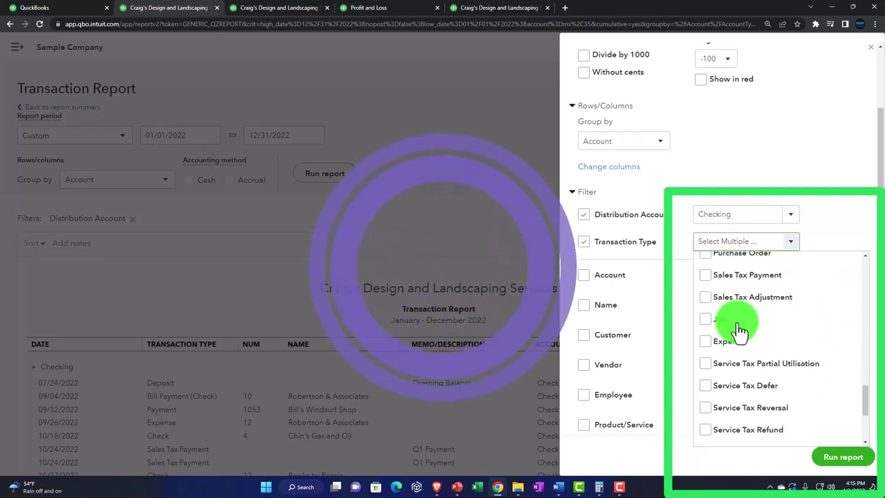
left_click(727, 340)
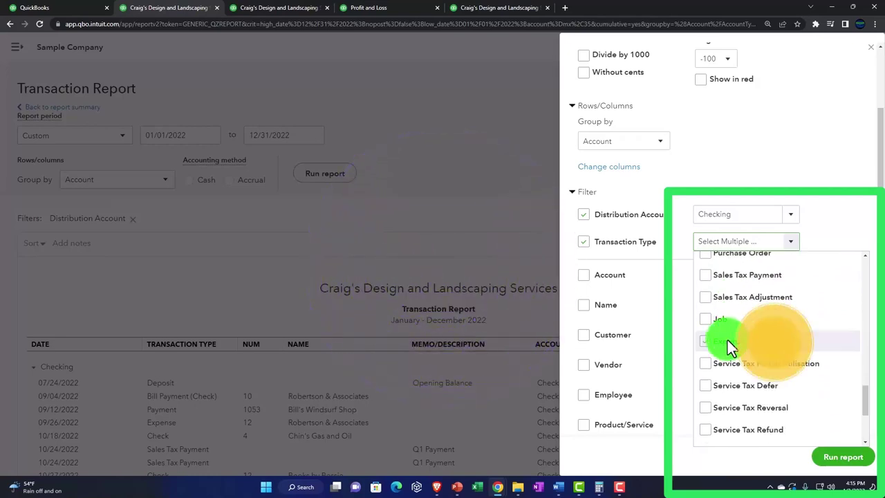
left_click(828, 456)
scroll(826, 454, "down", 2)
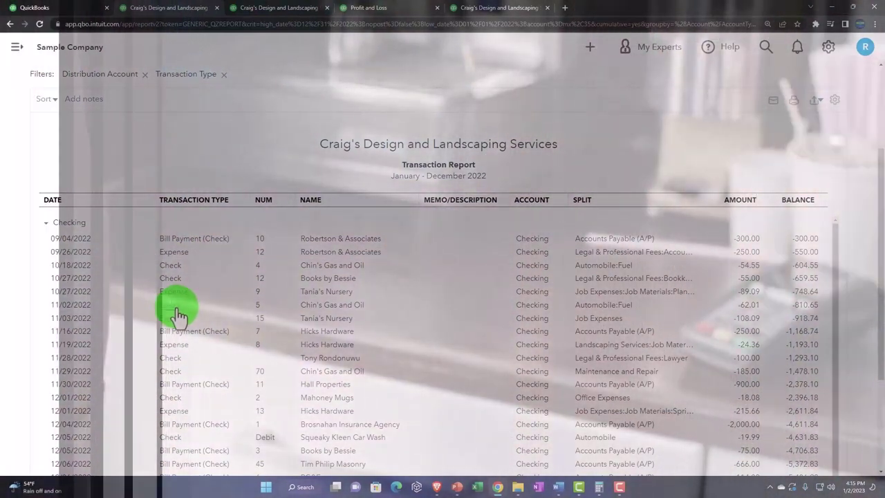
scroll(152, 288, "up", 2)
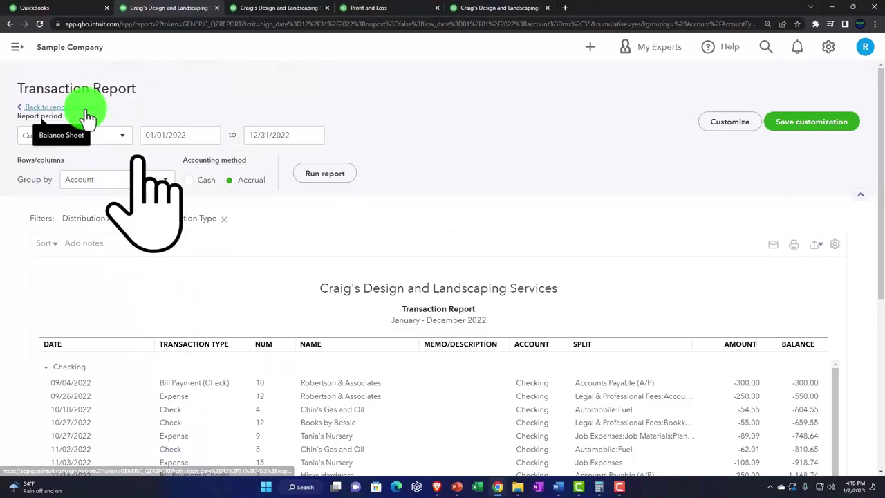